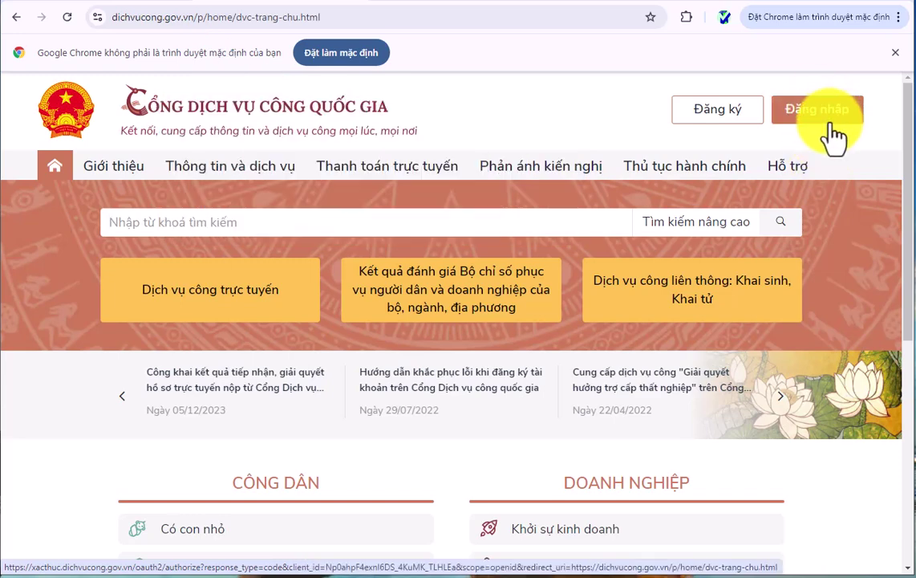
# Step: Sign in through VNeID with the citizen ID number and password, then confirm the verification code
pyautogui.click(825, 118)
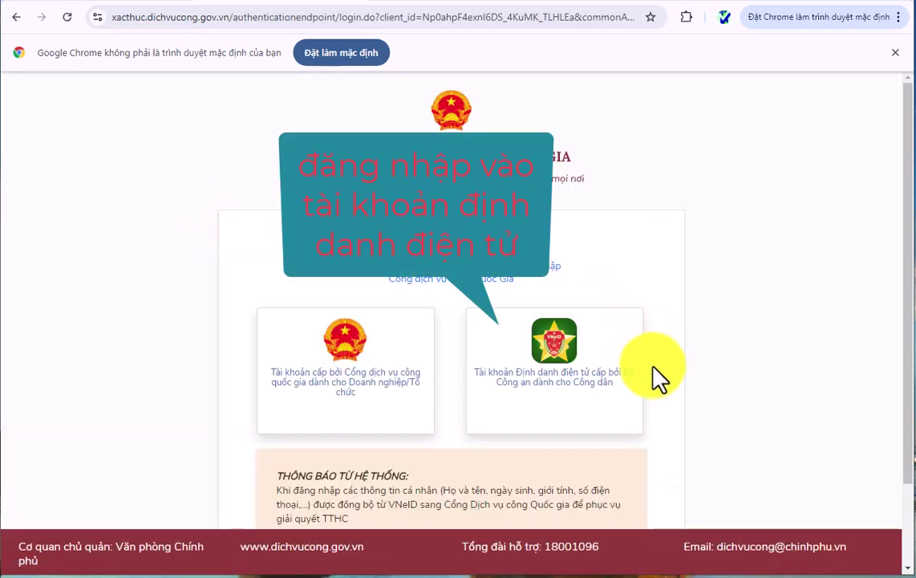
pyautogui.click(560, 375)
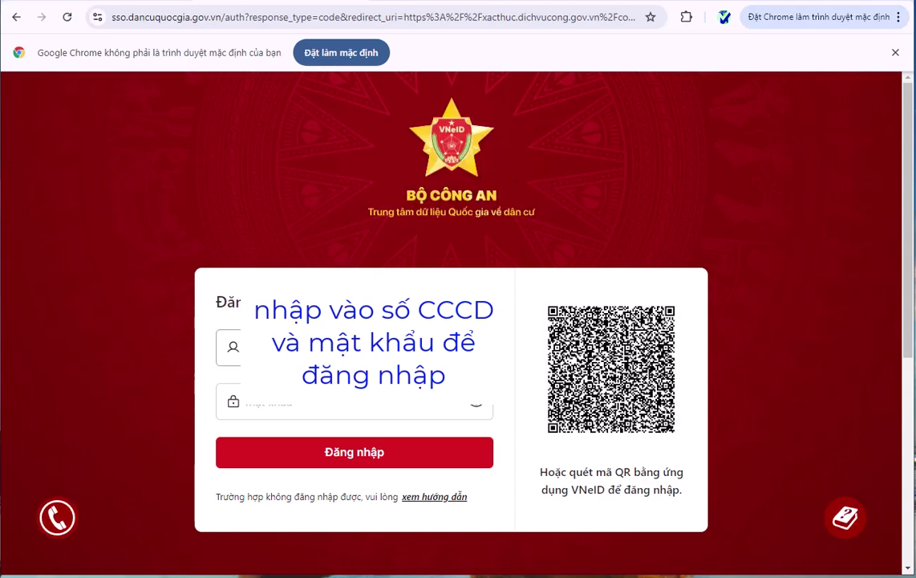
pyautogui.click(282, 406)
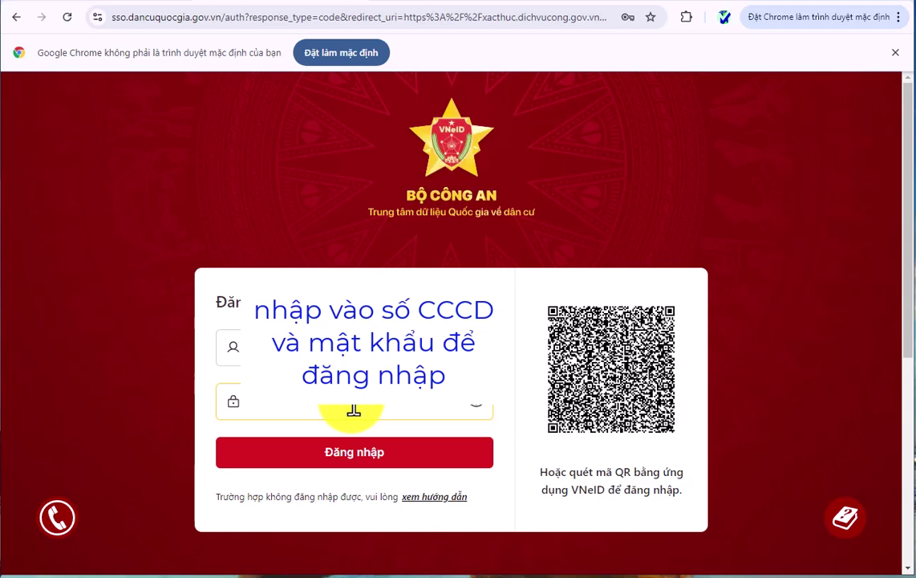
pyautogui.click(365, 469)
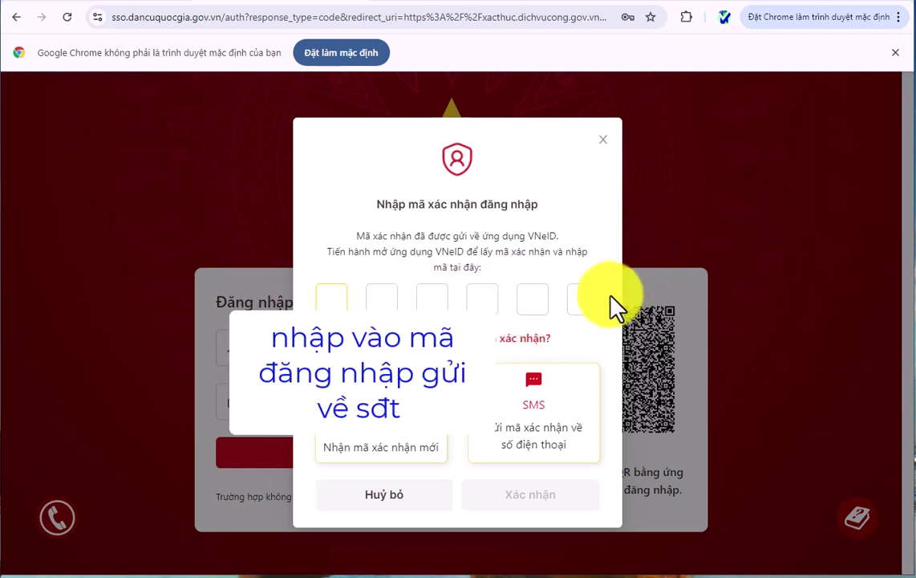
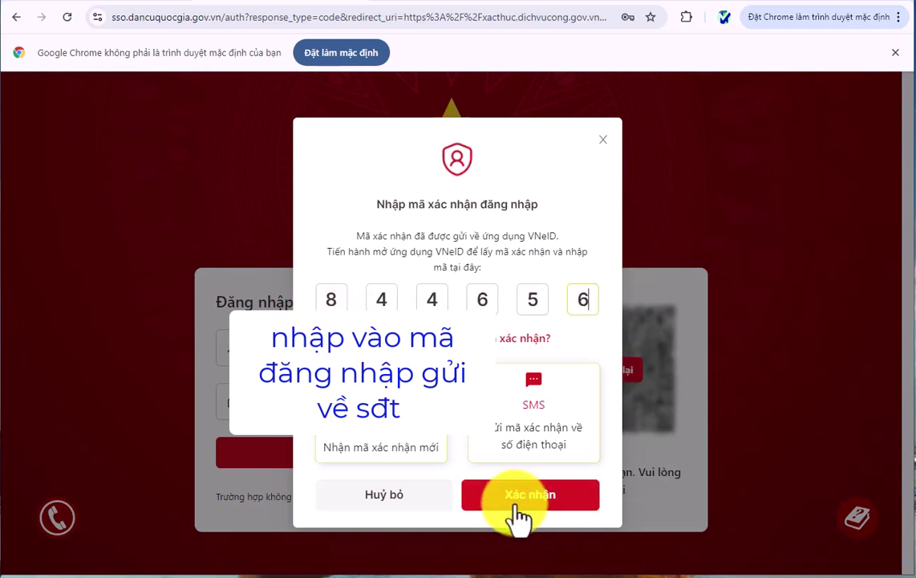
pyautogui.click(528, 493)
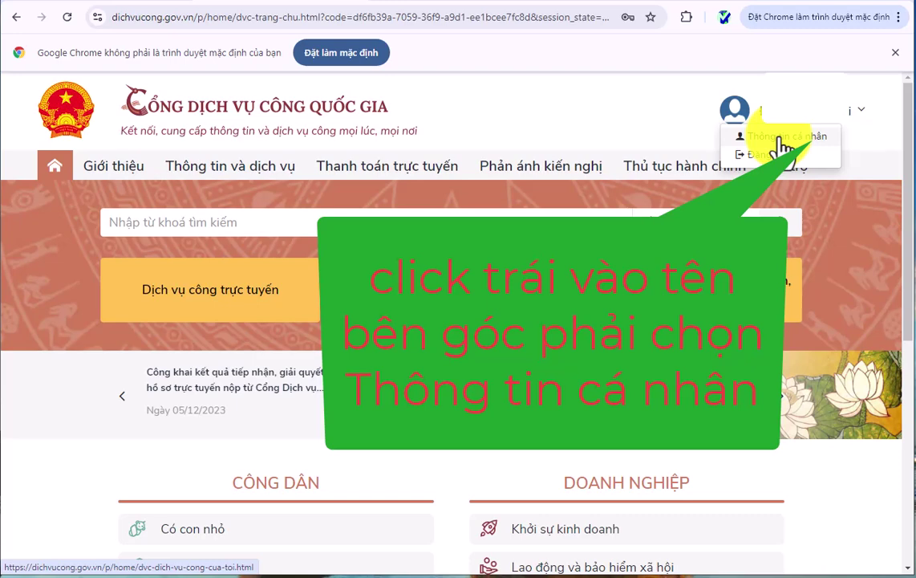
# Step: Enter the driving licence number in the account's Thông tin mở rộng and save it
pyautogui.click(779, 141)
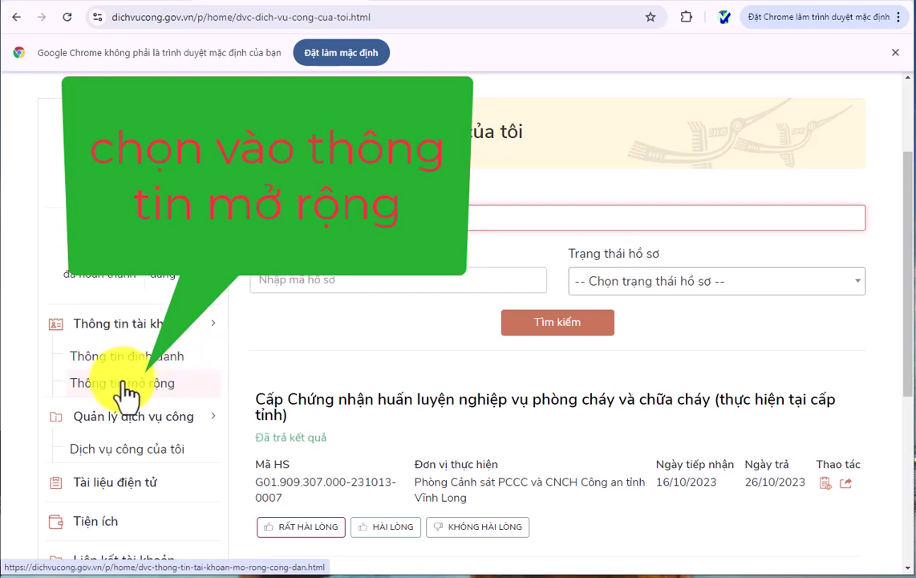
pyautogui.click(169, 387)
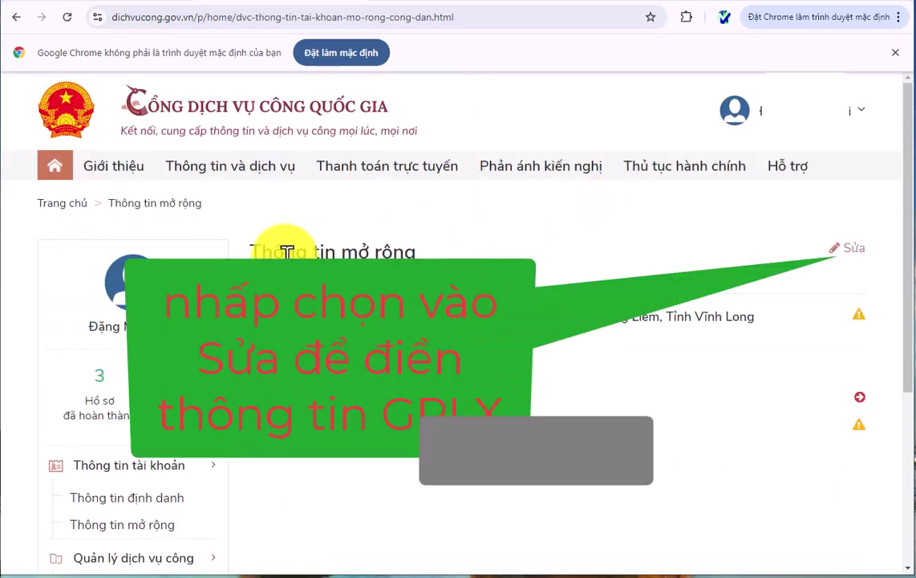
pyautogui.click(836, 252)
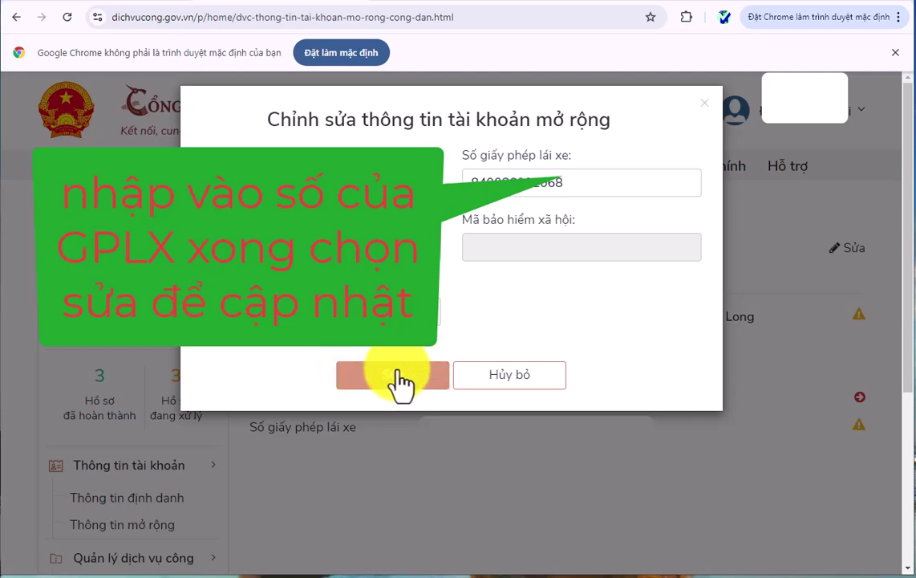
pyautogui.click(396, 386)
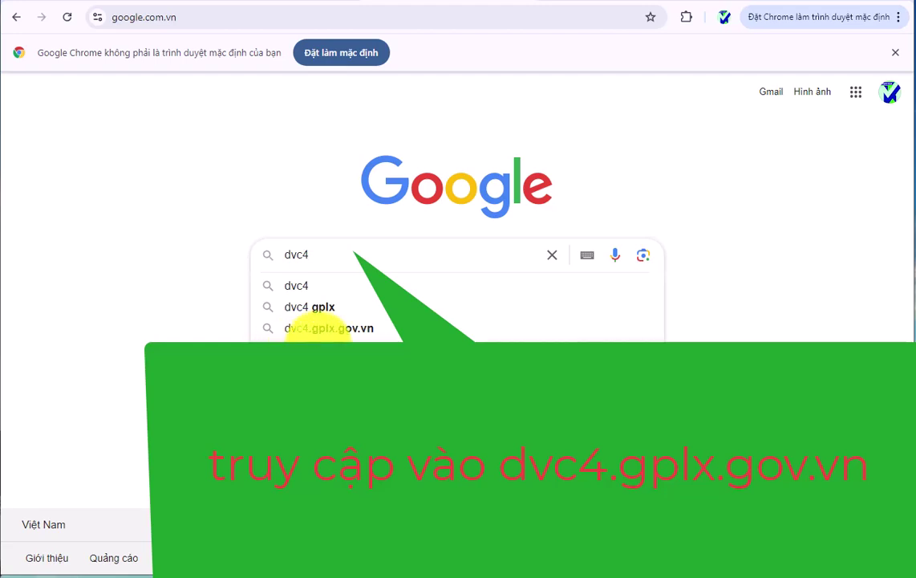
# Step: Open the DVC GPLX result for dvc4.gplx.gov.vn, dismissing the location prompt
pyautogui.click(318, 330)
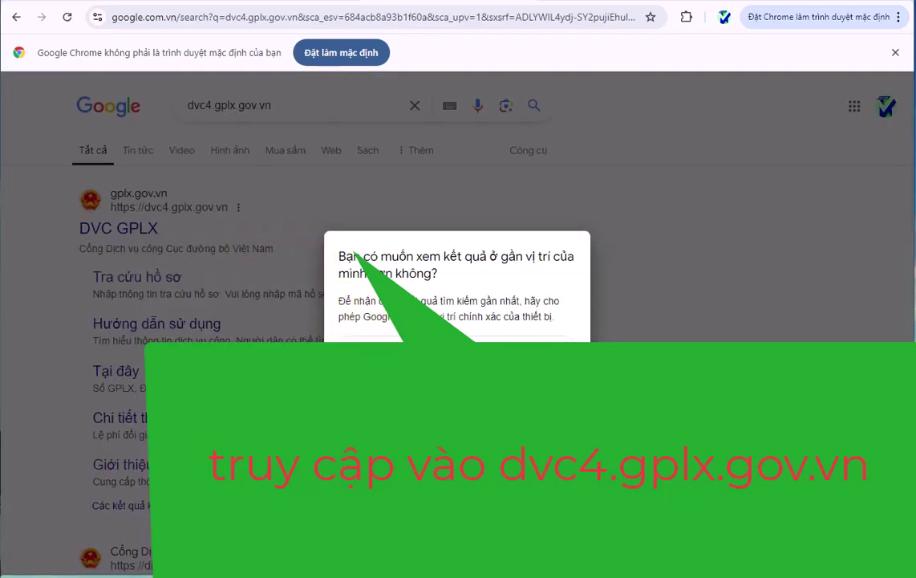
pyautogui.click(449, 361)
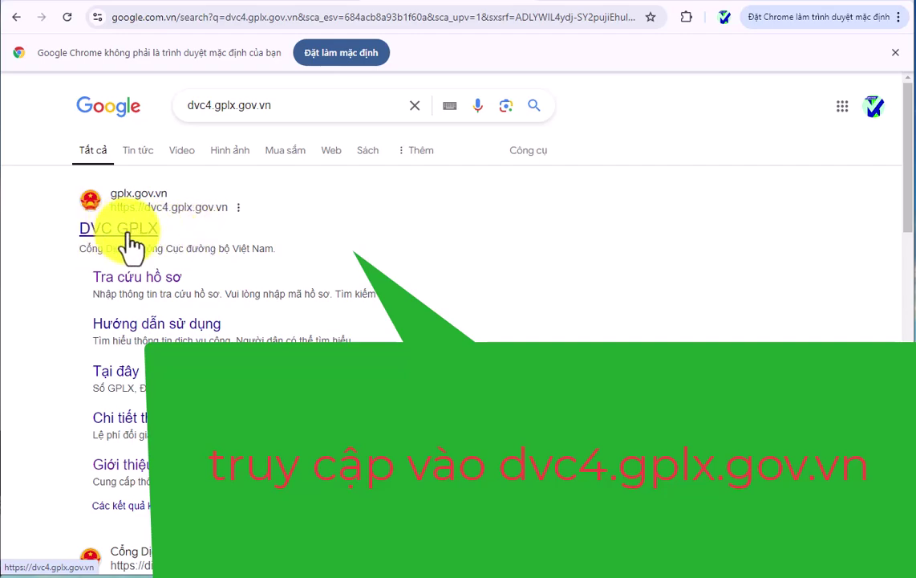
pyautogui.click(129, 234)
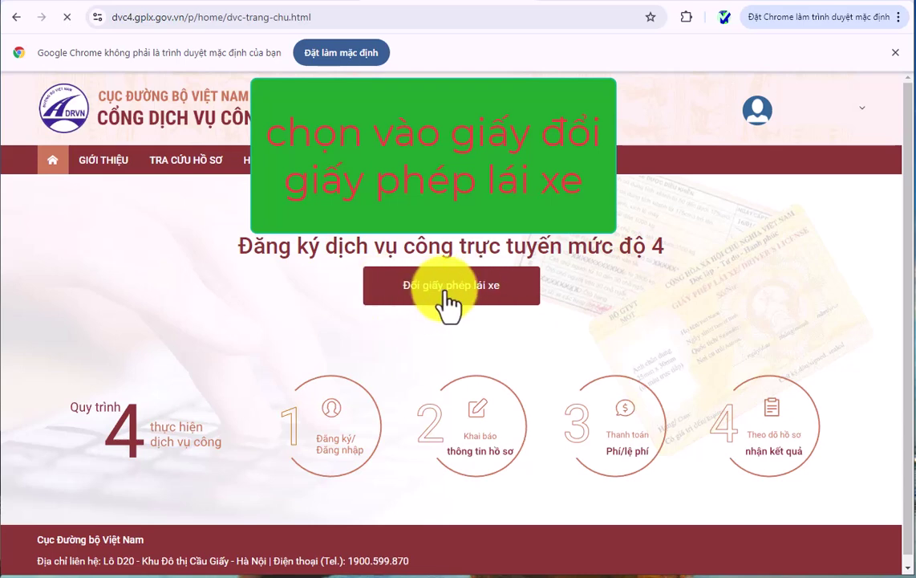
# Step: Start Đổi giấy phép lái xe with agency Sở GTVT Trà Vinh and reason GPLX đến hạn đổi
pyautogui.click(444, 294)
pyautogui.scroll(-1, 447, 303)
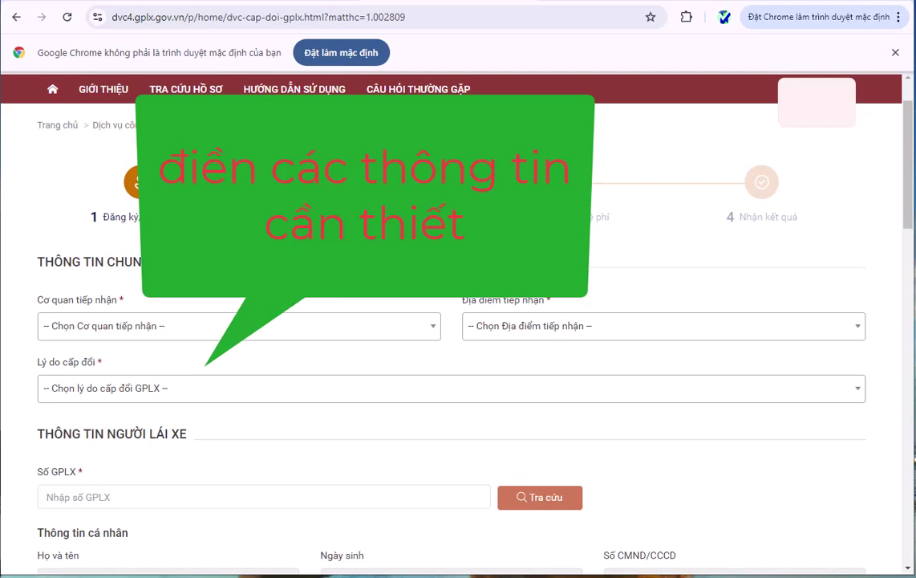
pyautogui.click(353, 329)
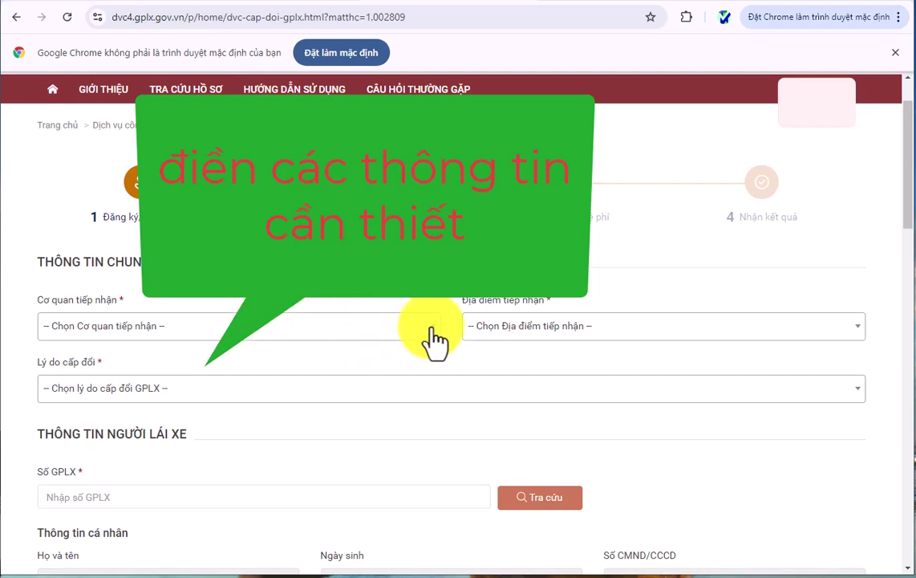
pyautogui.click(433, 337)
pyautogui.scroll(-10, 321, 424)
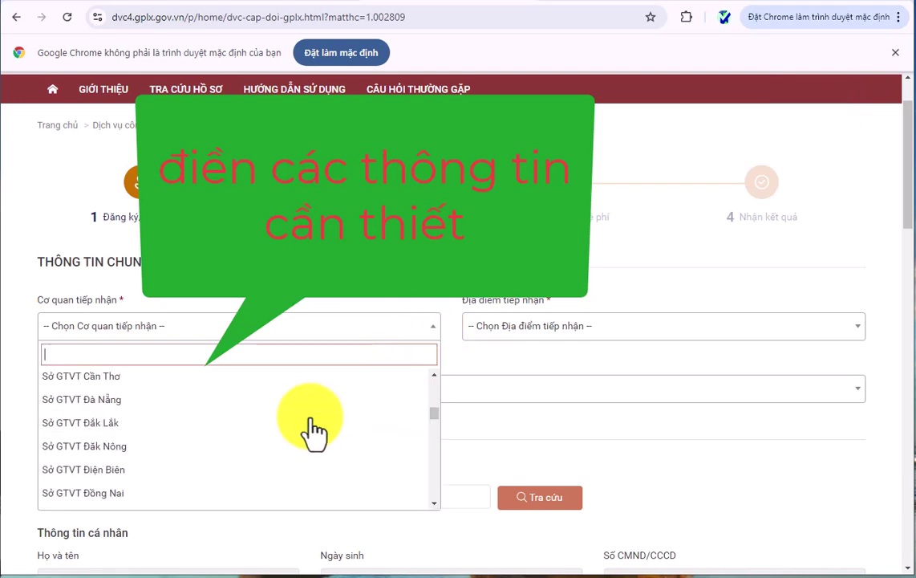
pyautogui.scroll(-8, 313, 430)
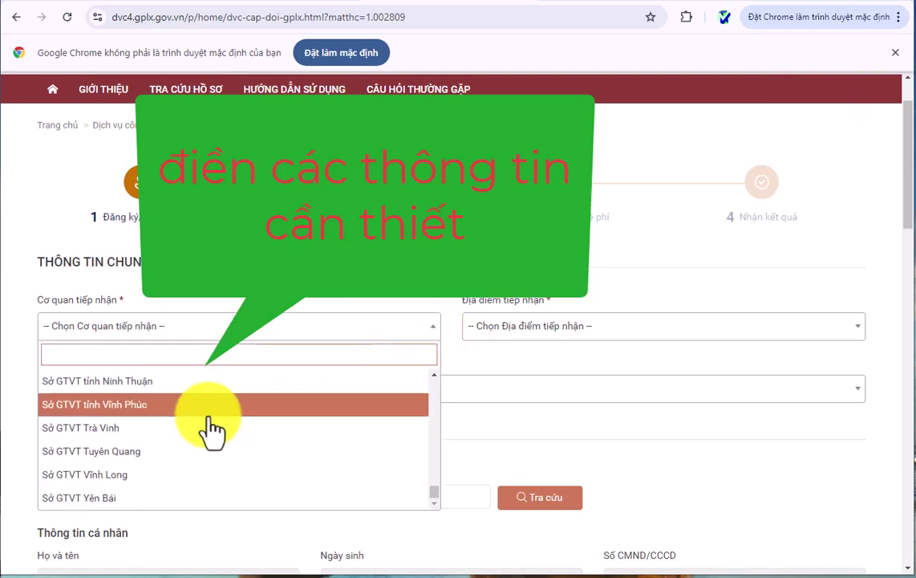
pyautogui.click(133, 429)
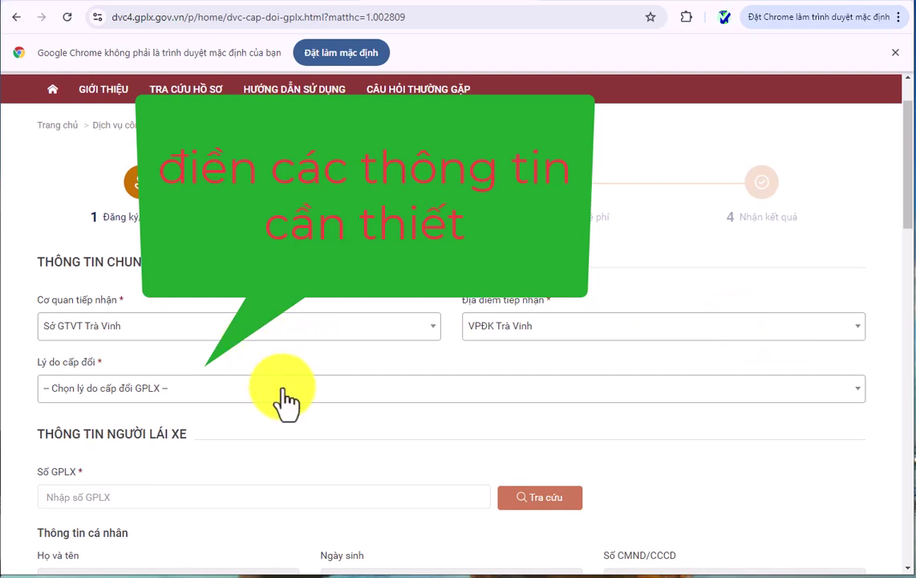
pyautogui.click(252, 390)
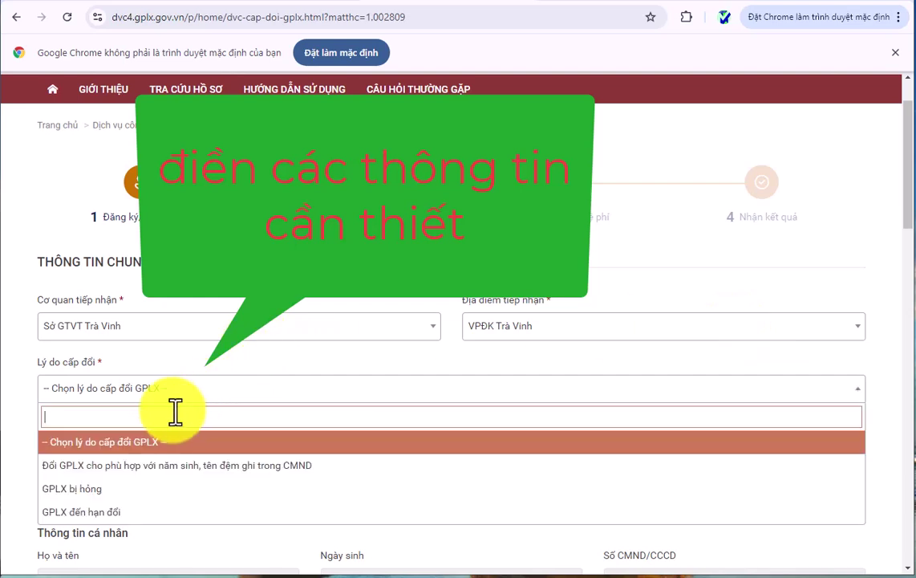
pyautogui.click(92, 511)
# Step: Enter the Số GPLX licence number and run Tra cứu to look it up
pyautogui.scroll(-1, 83, 433)
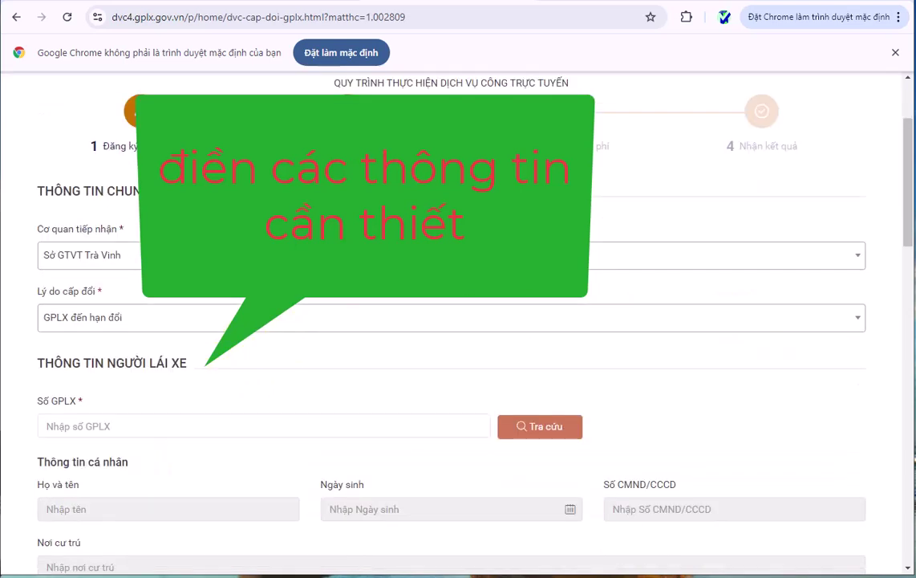
pyautogui.click(136, 426)
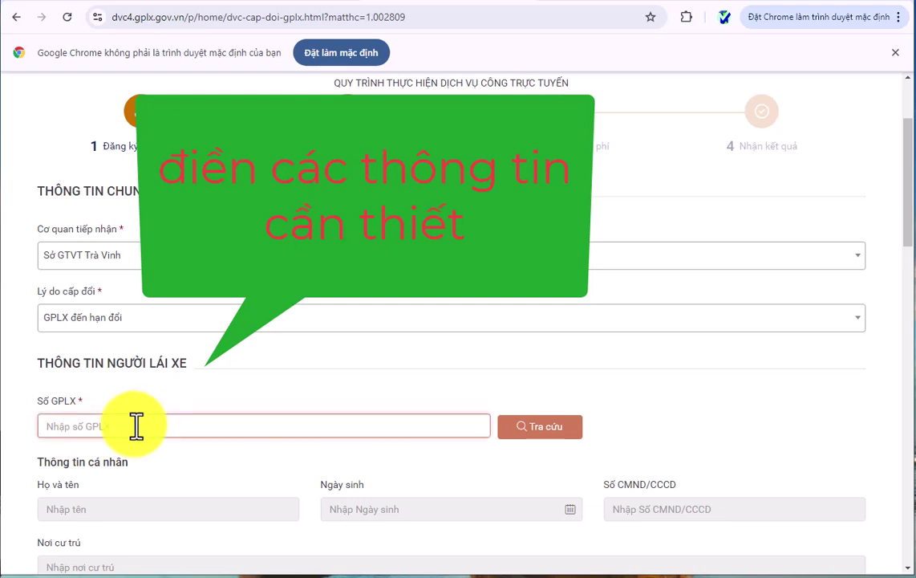
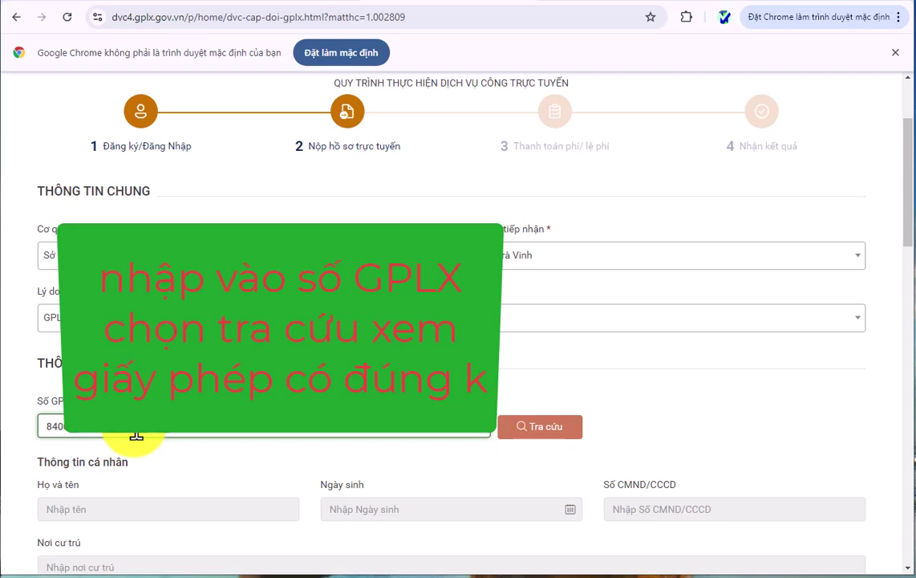
pyautogui.click(524, 429)
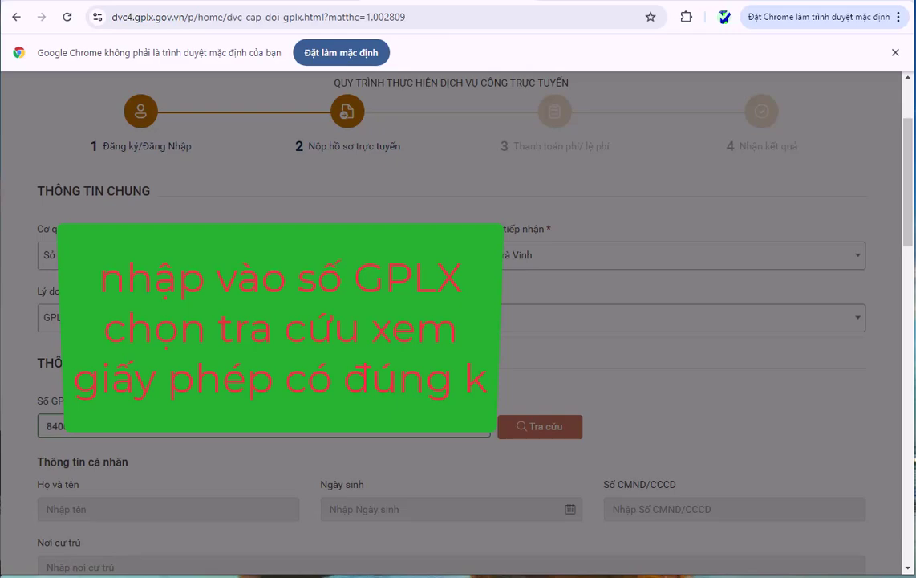
# Step: Scroll past the licence and change-request details to the GKSK điện tử health section
pyautogui.scroll(-5, 306, 435)
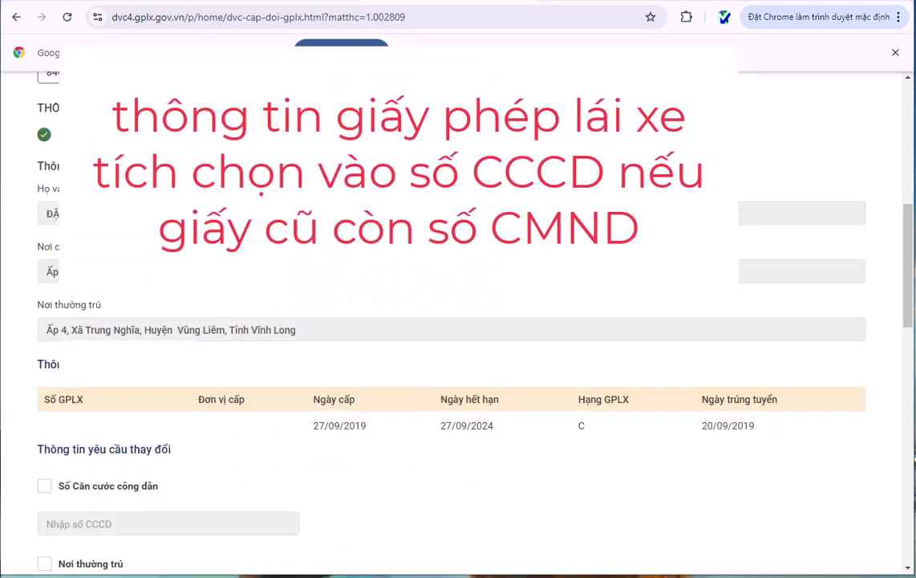
pyautogui.scroll(-1, 449, 361)
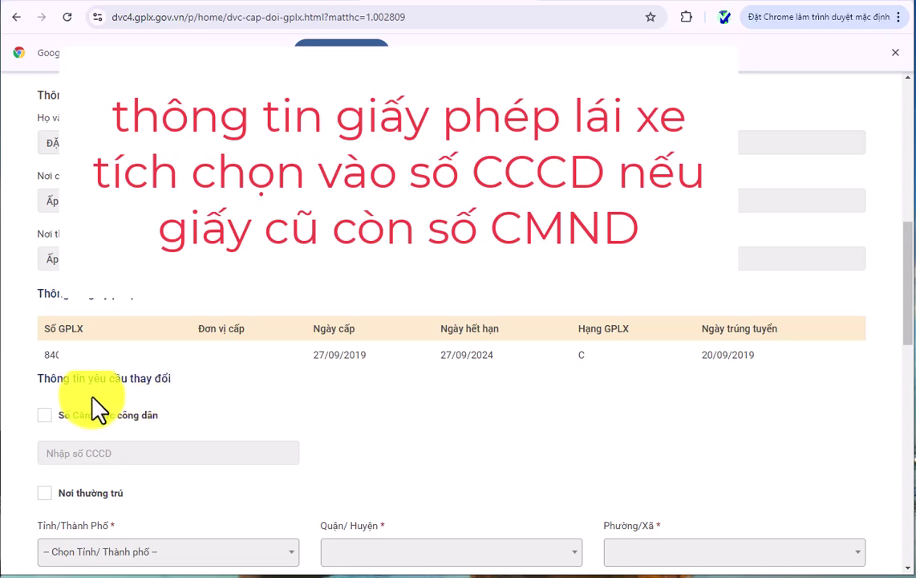
pyautogui.scroll(-1, 161, 383)
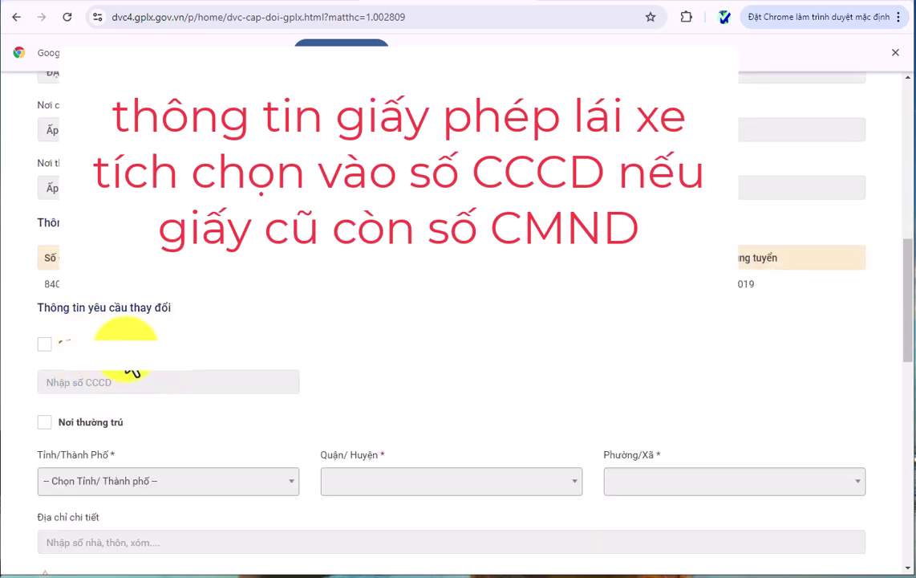
pyautogui.scroll(-5, 134, 332)
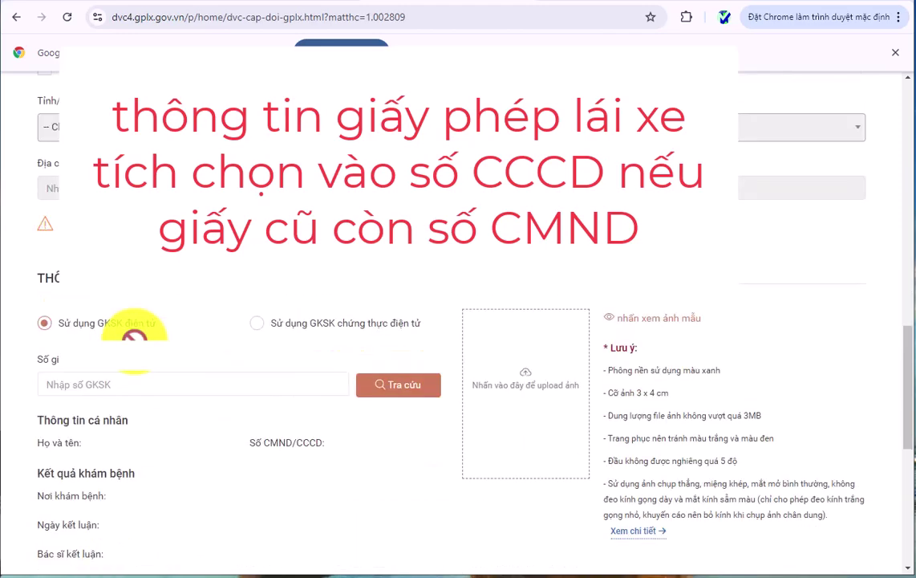
pyautogui.scroll(-1, 86, 312)
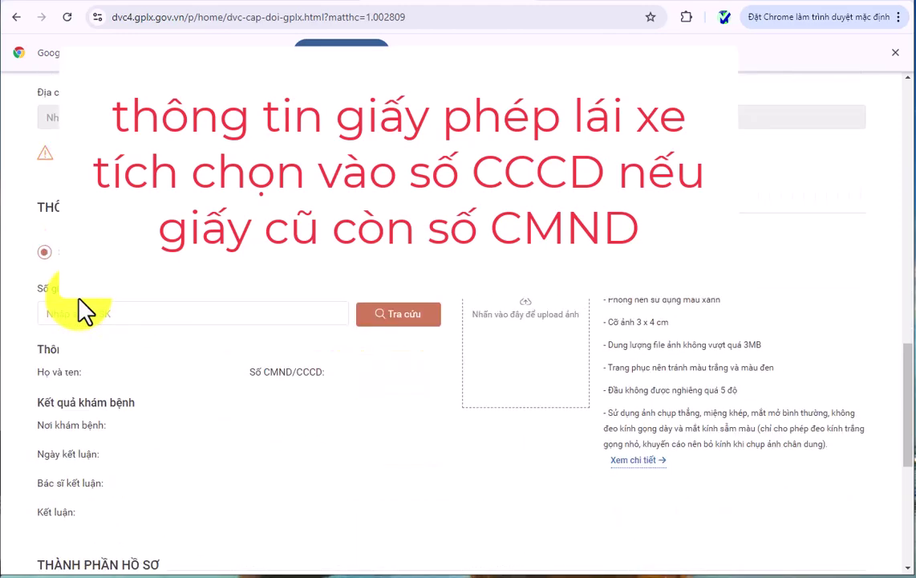
pyautogui.scroll(-1, 84, 310)
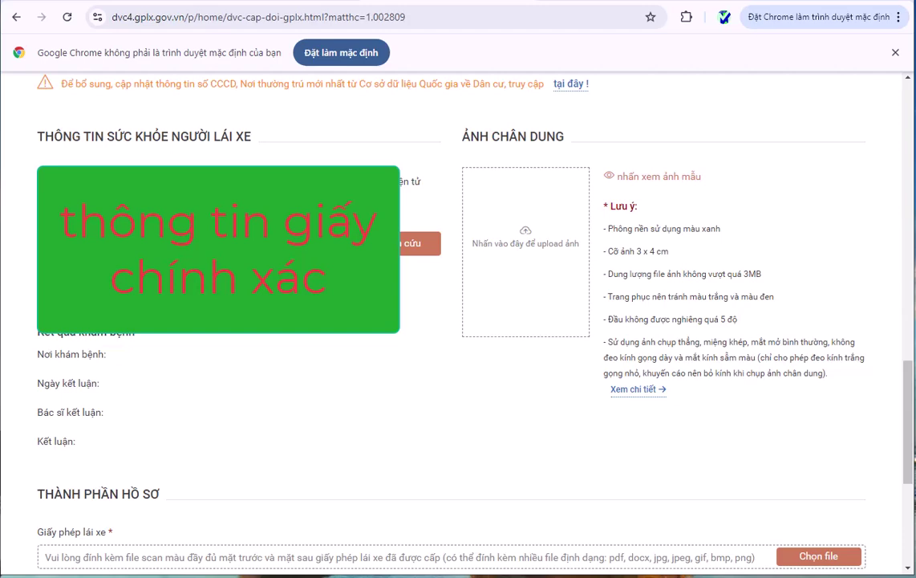
# Step: Upload M9932.jpg from the file dialog into the portrait photo box
pyautogui.scroll(-1, 504, 196)
pyautogui.click(504, 196)
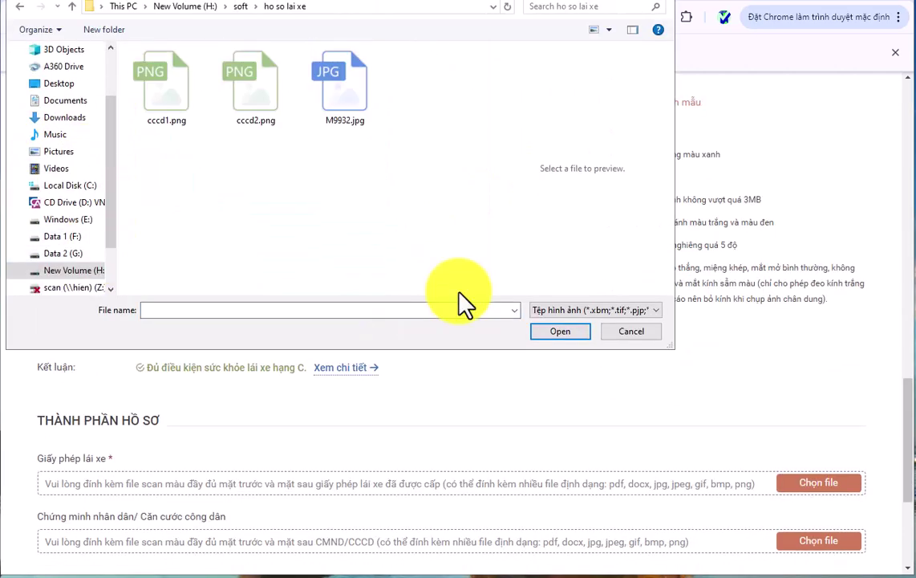
pyautogui.click(365, 112)
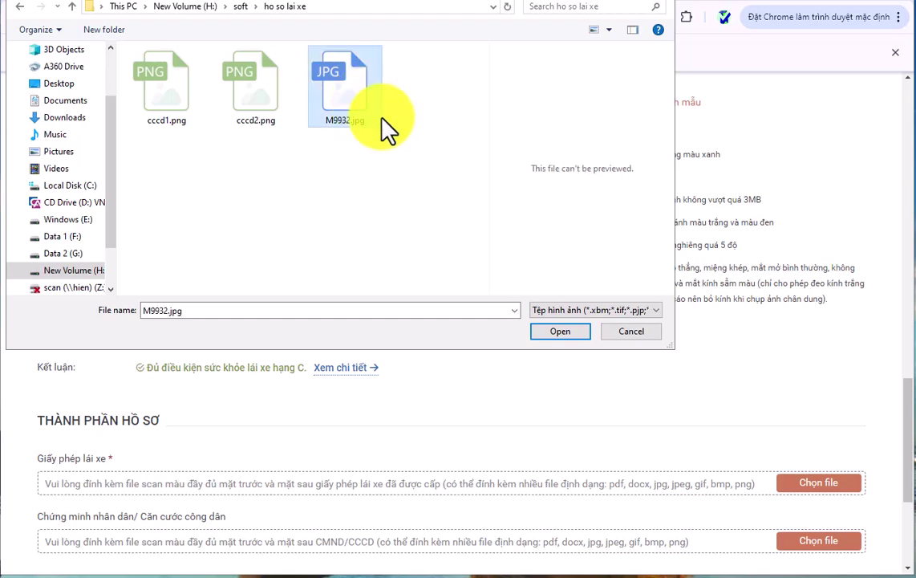
pyautogui.click(574, 334)
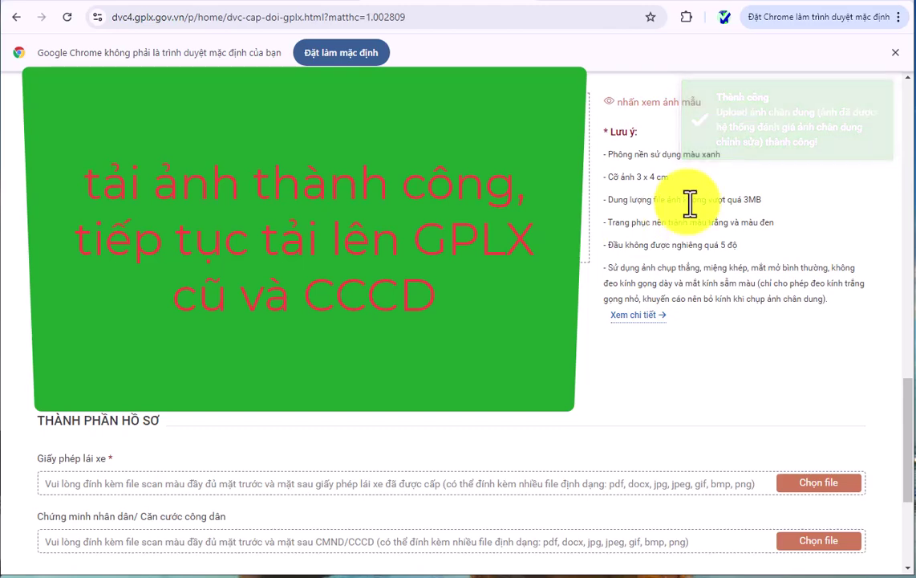
pyautogui.scroll(-3, 691, 200)
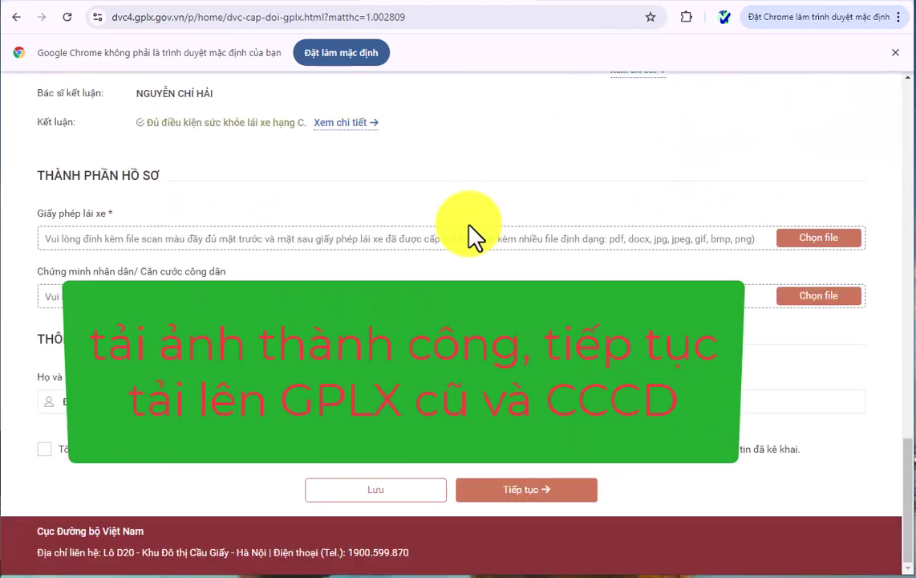
# Step: Attach giay phep.pdf under Giấy phép lái xe and cccd.pdf under CMND/CCCD
pyautogui.click(807, 240)
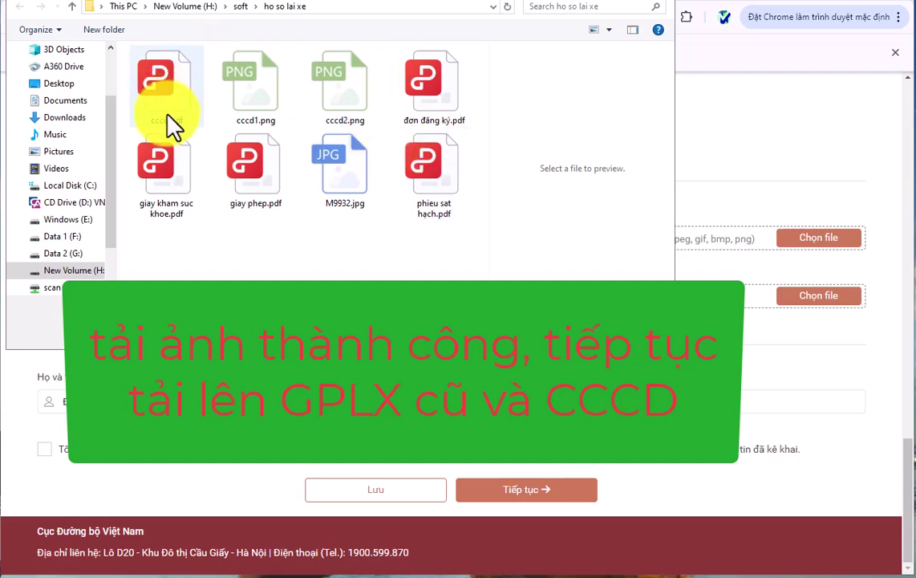
pyautogui.click(245, 160)
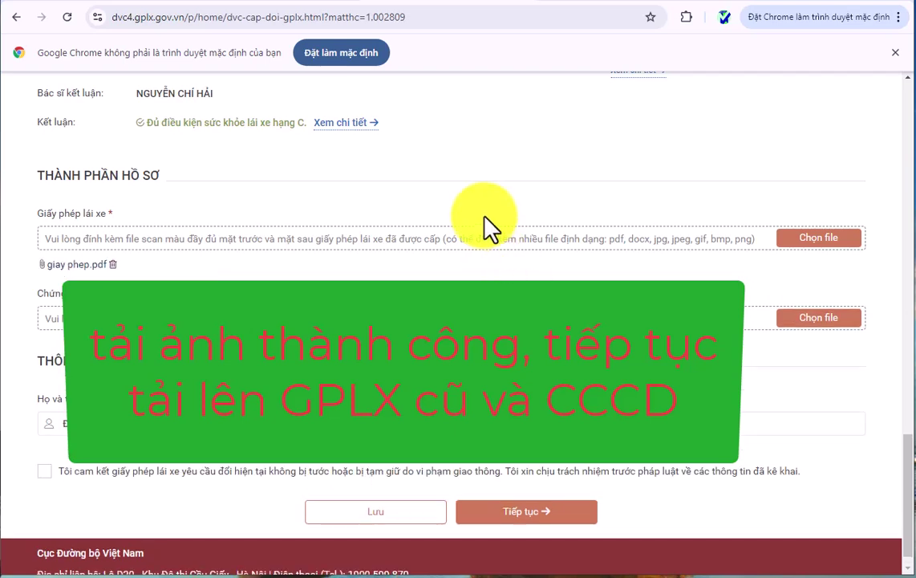
pyautogui.click(824, 316)
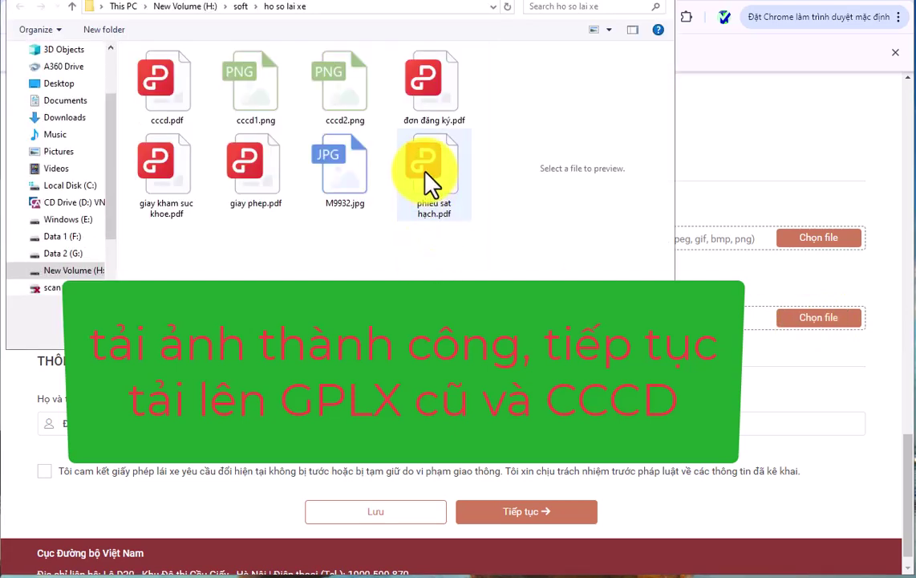
pyautogui.doubleClick(174, 92)
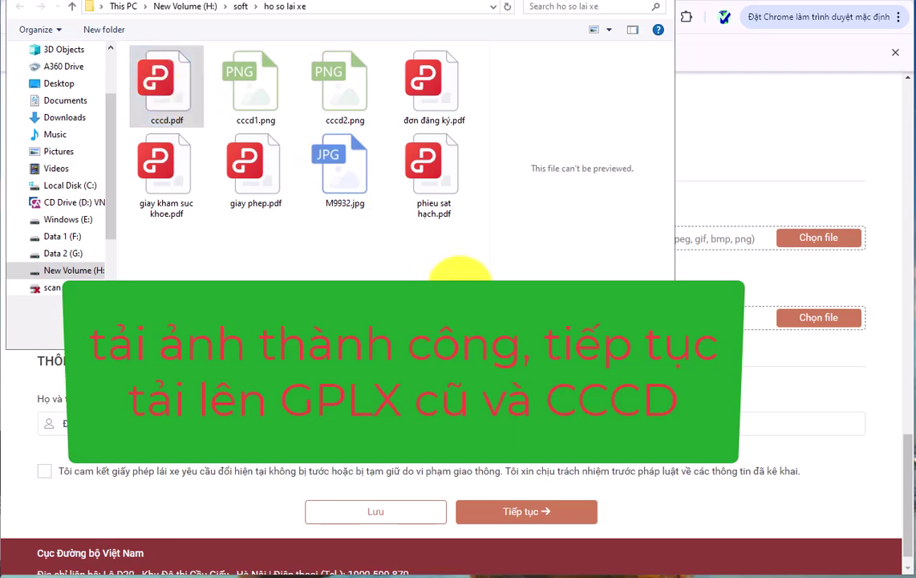
pyautogui.scroll(-1, 493, 301)
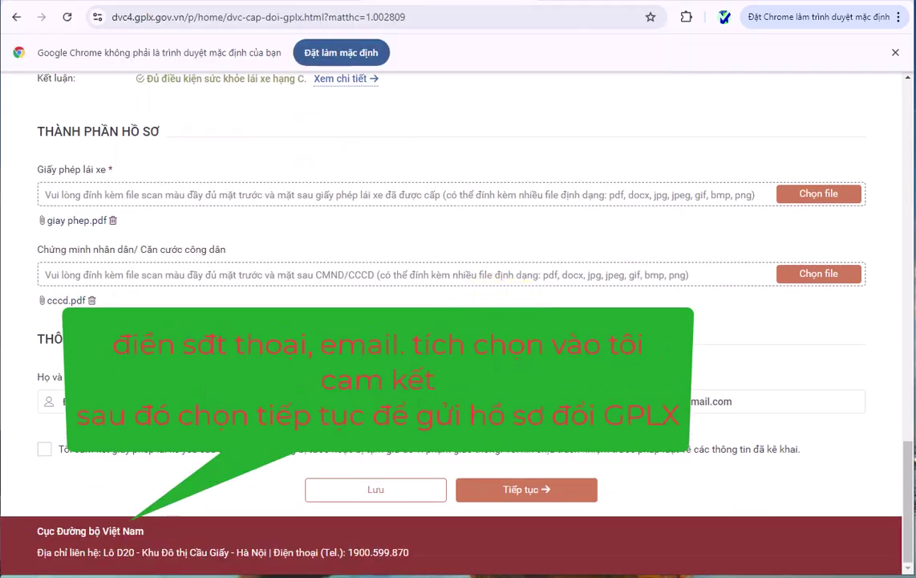
# Step: Tick the 'Tôi cam kết...' commitment and submit the application with Tiếp tục
pyautogui.click(77, 452)
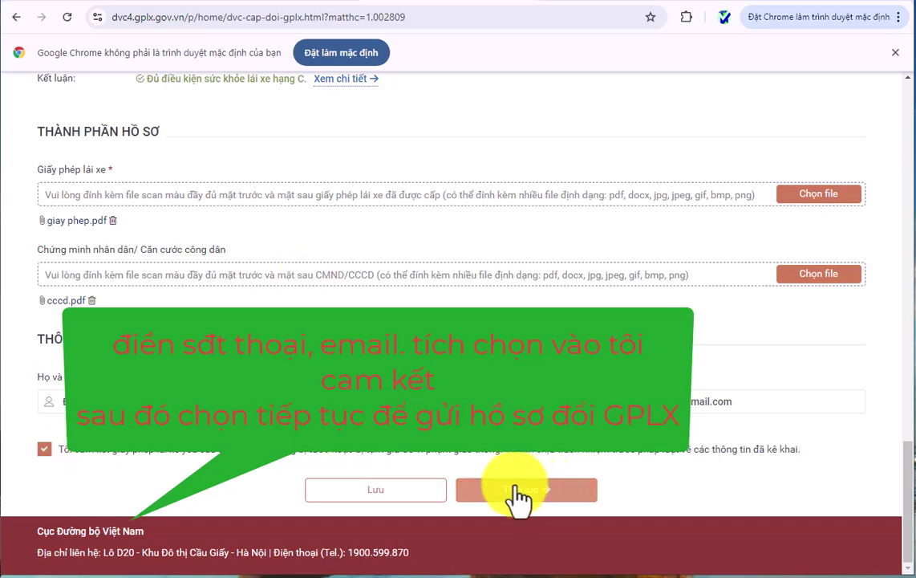
pyautogui.click(550, 497)
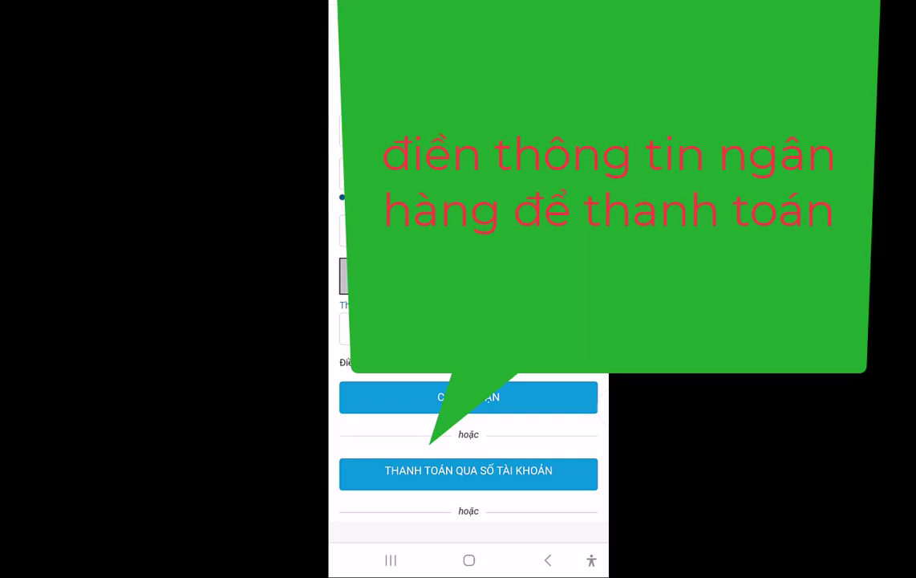
# Step: Enter the bank card number and choose the card date on the phone payment page
pyautogui.click(401, 329)
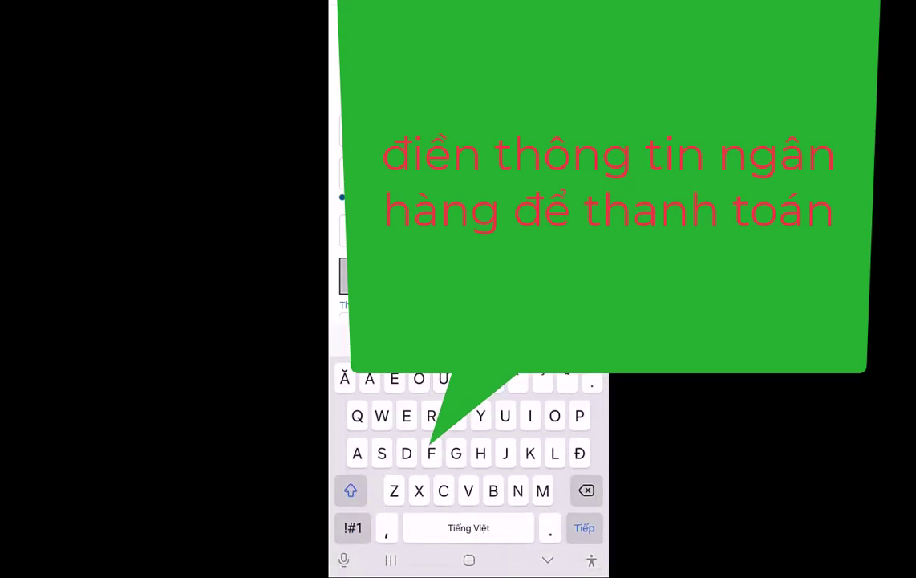
pyautogui.click(351, 521)
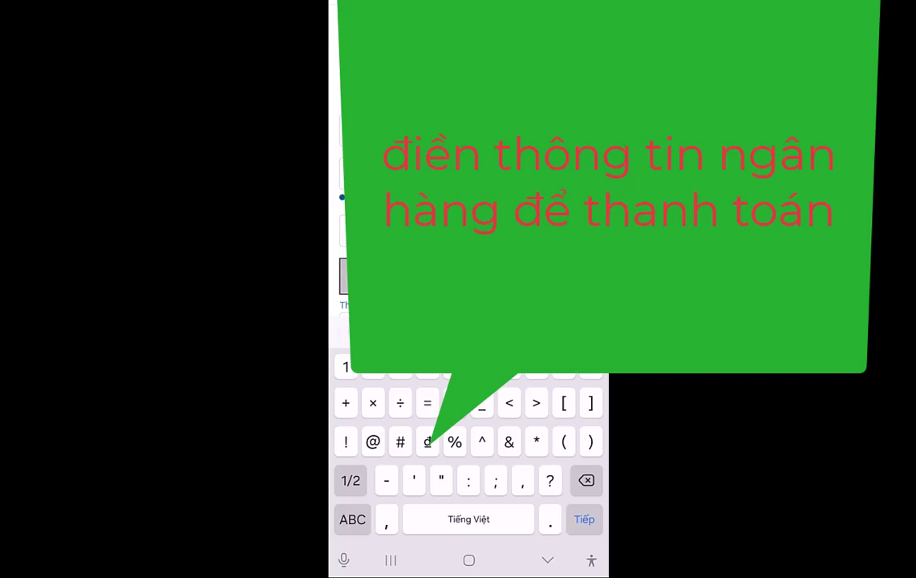
pyautogui.press('Return')
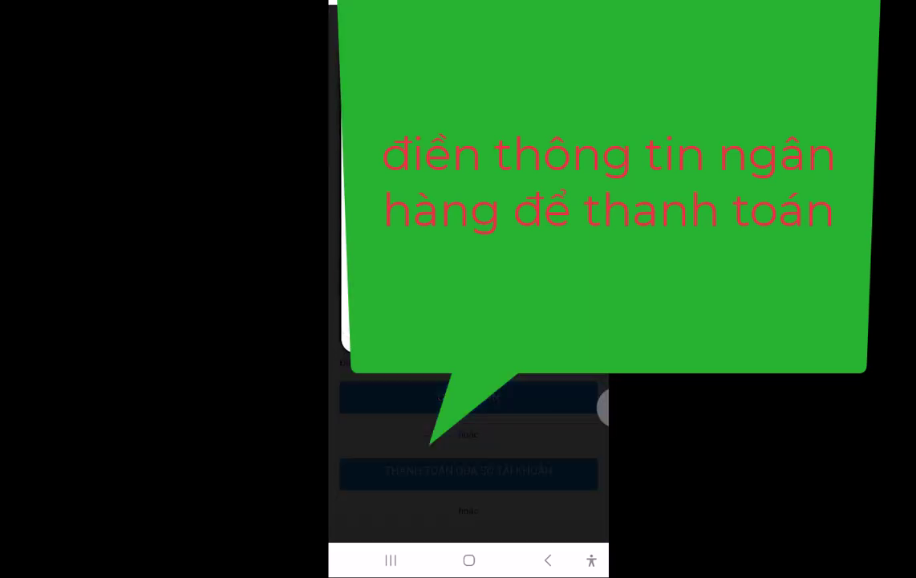
pyautogui.click(603, 407)
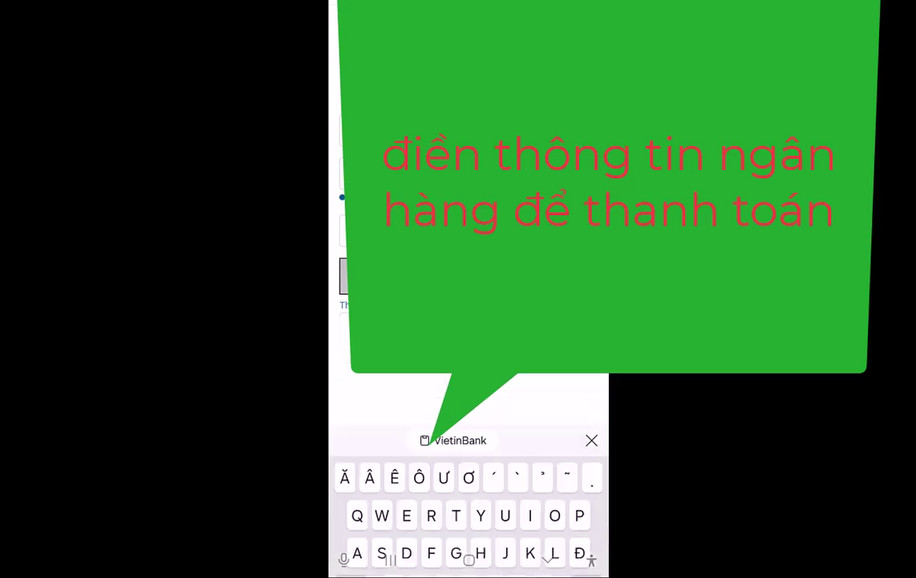
# Step: Fill in the cardholder name in capitals and remaining card field, then confirm the payment
pyautogui.write('D')
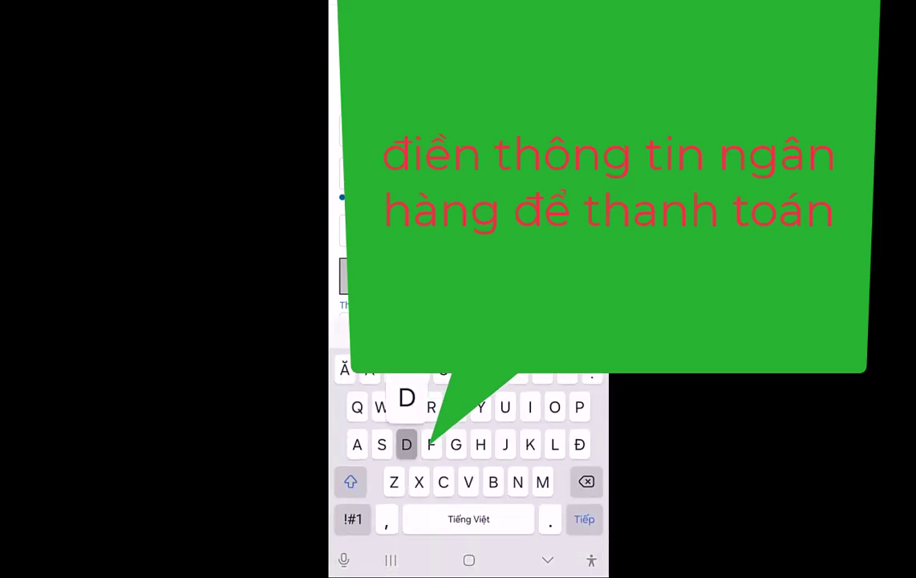
pyautogui.press('BackSpace')
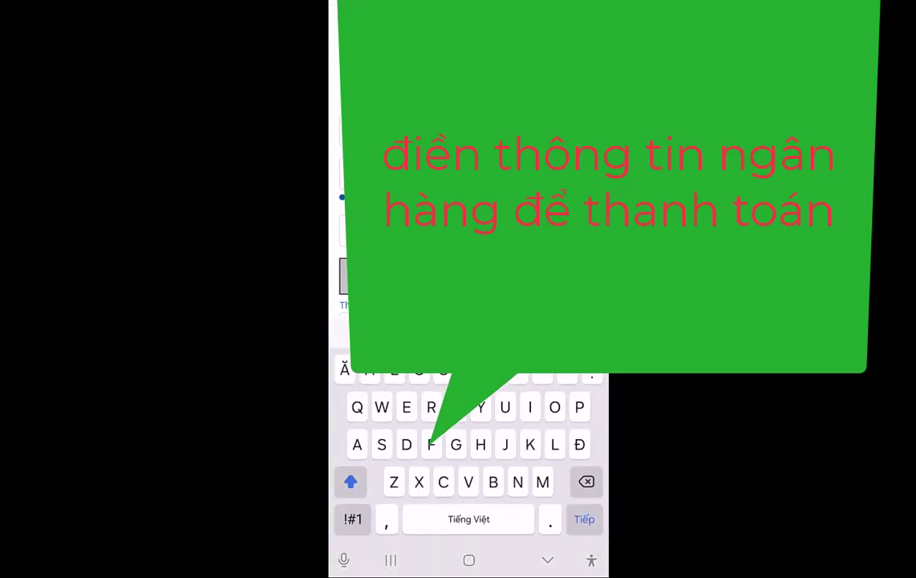
pyautogui.write('NMIA')
pyautogui.scroll(-2, 469, 201)
pyautogui.press('Tab')
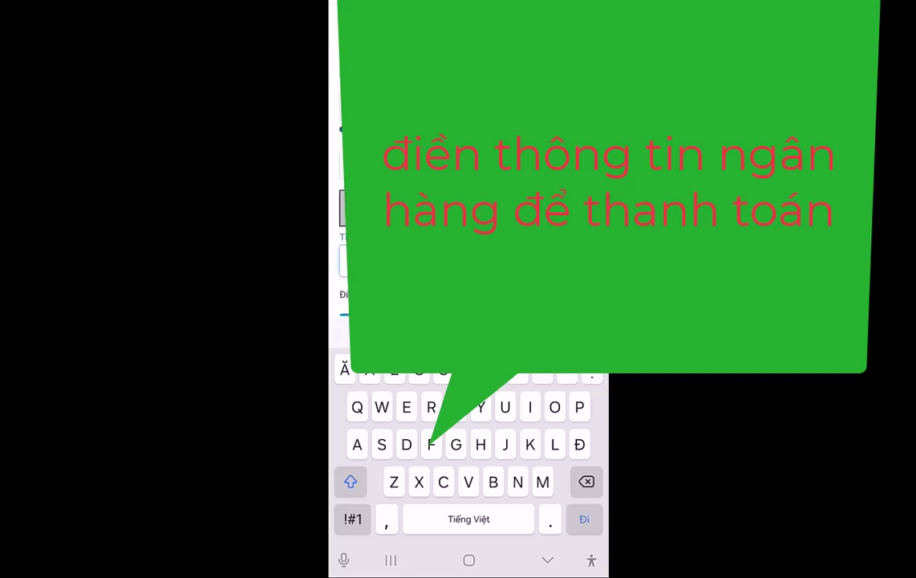
pyautogui.click(353, 518)
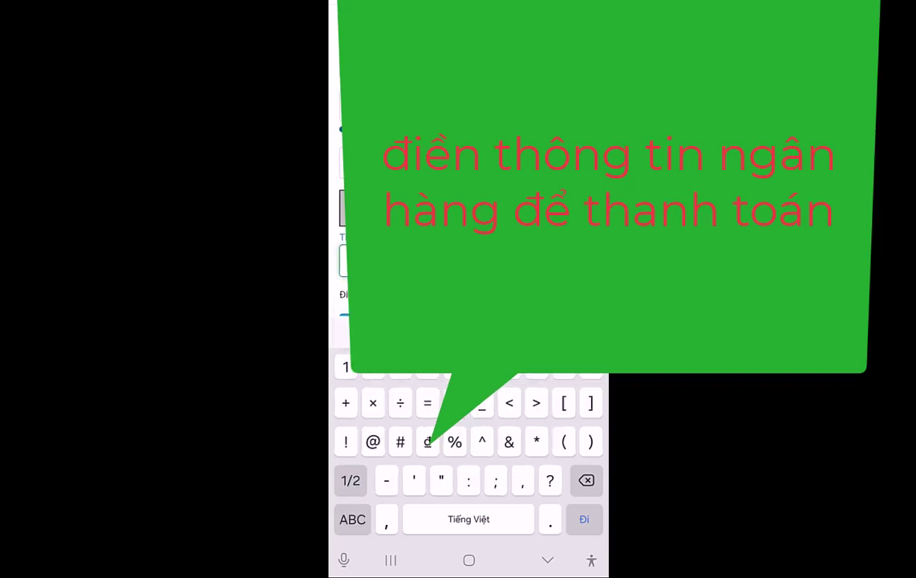
pyautogui.press('Return')
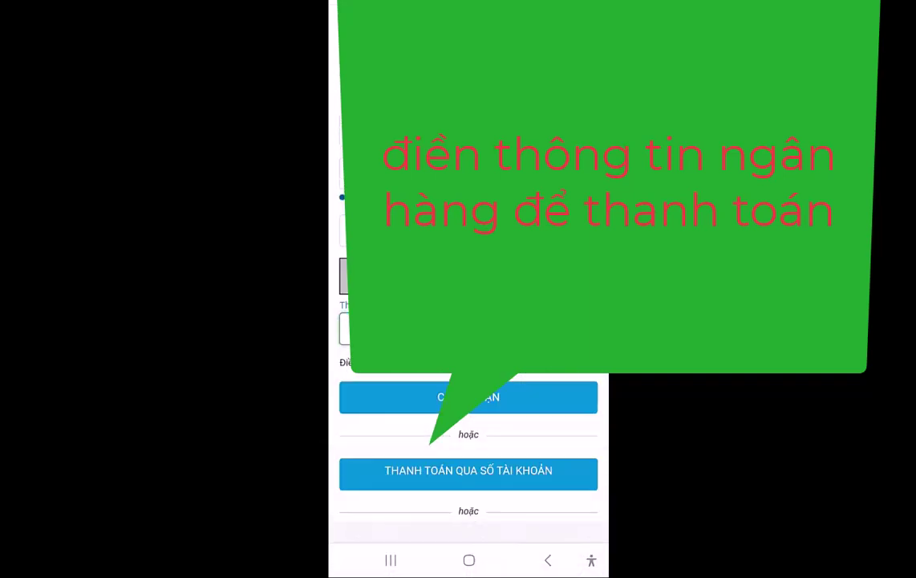
pyautogui.scroll(-2, 469, 401)
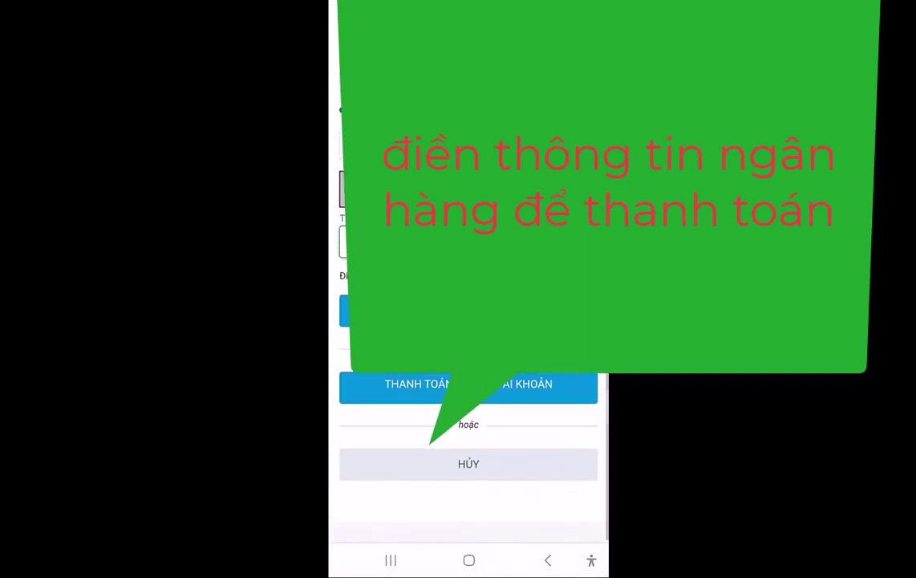
pyautogui.click(469, 307)
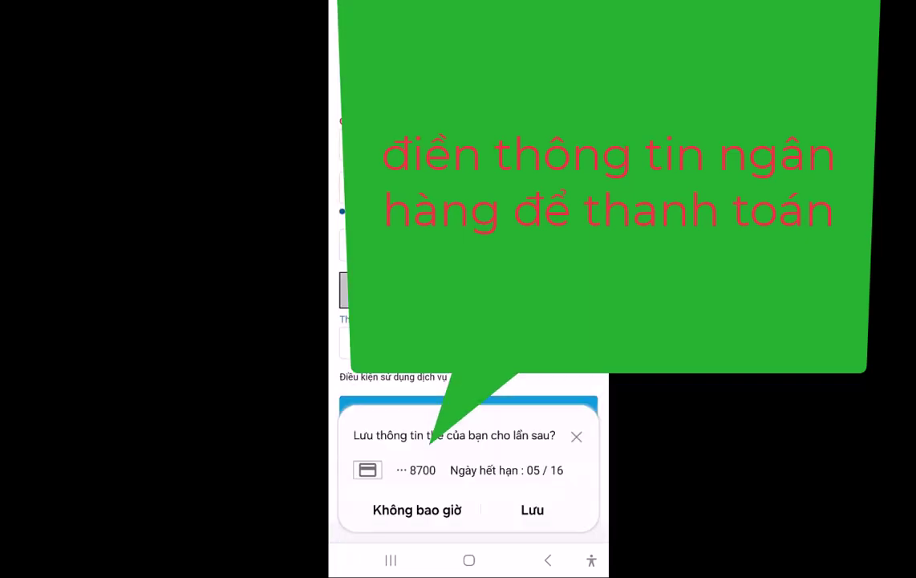